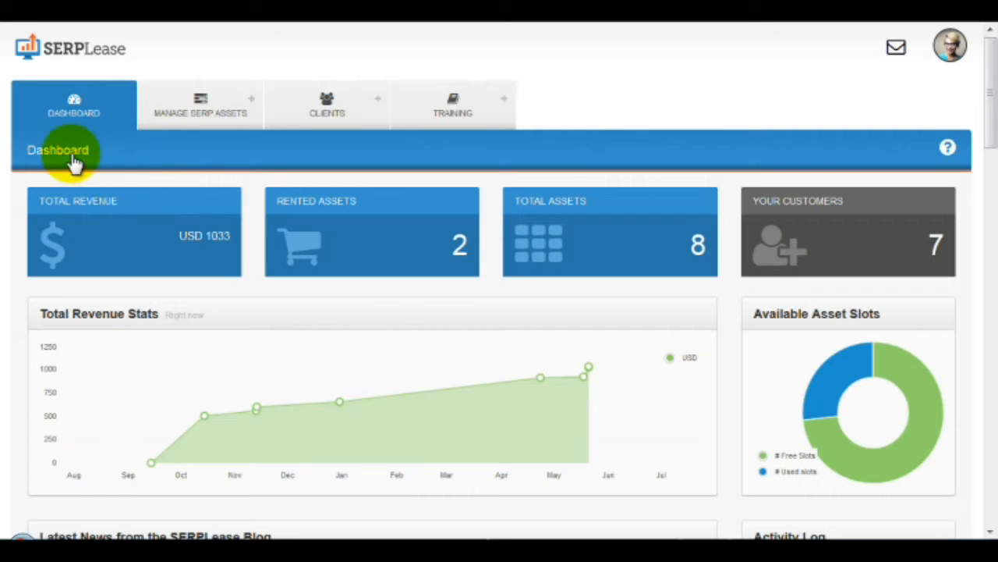
# Open the form for manually adding a client and enter the client's contact email.
pyautogui.moveTo(323, 123)
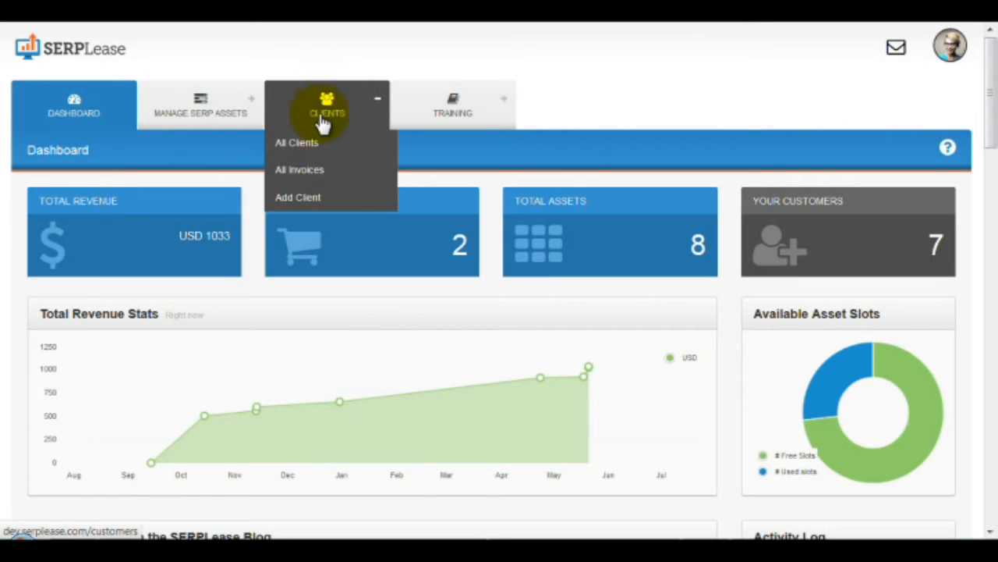
pyautogui.click(310, 201)
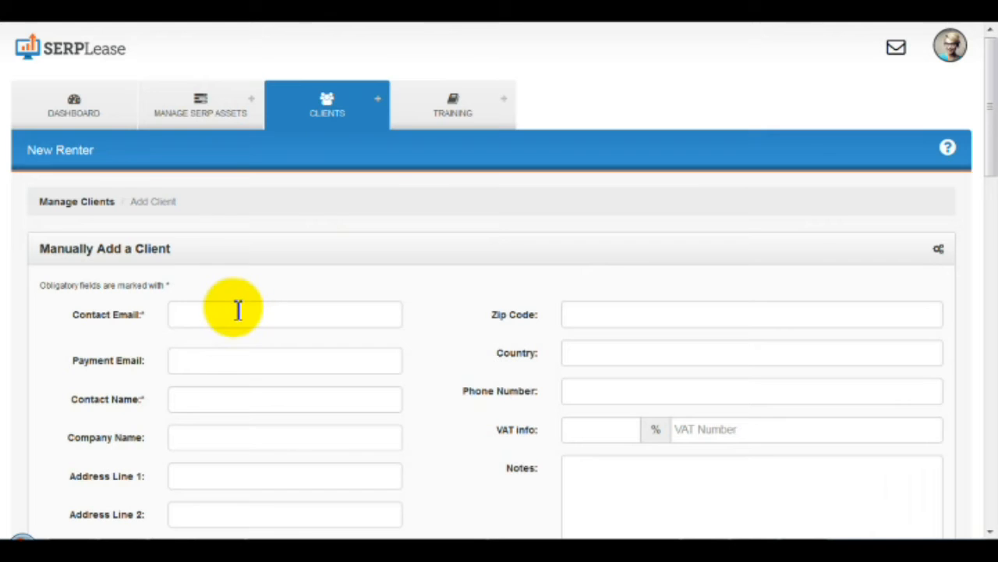
pyautogui.click(238, 311)
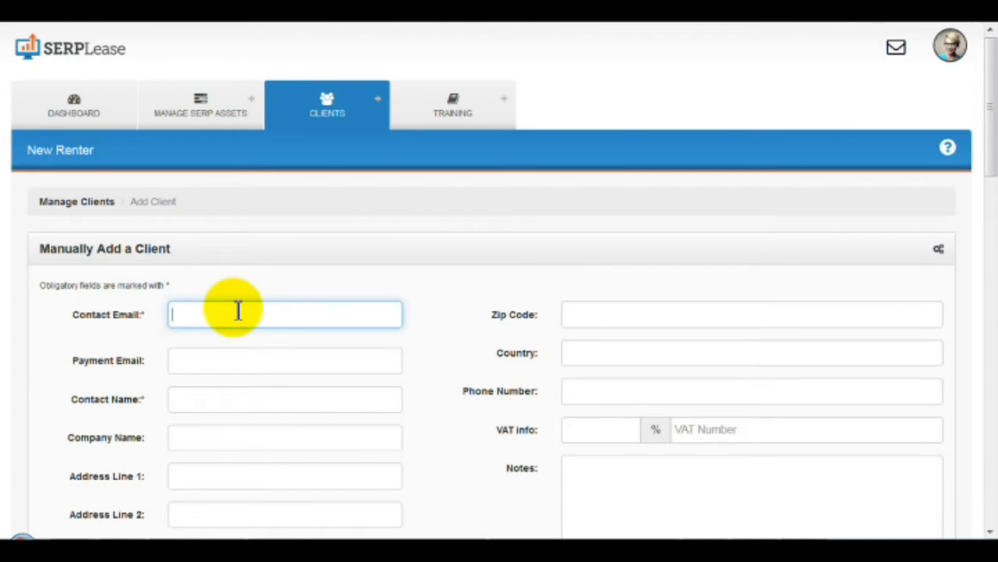
pyautogui.write('test')
pyautogui.click(246, 336)
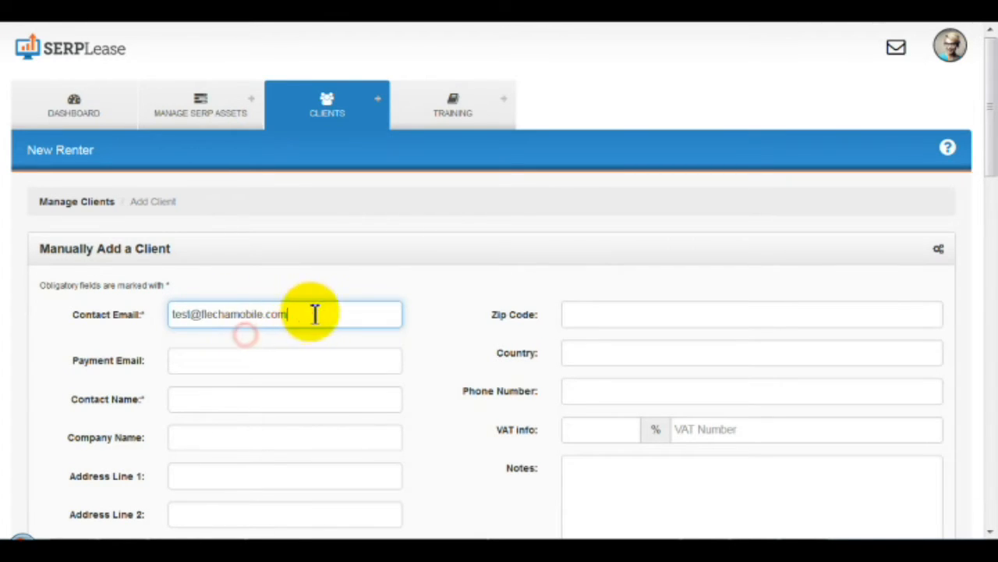
# Fill in the client's contact name and reuse the contact email as payment email, replacing the part before the @ with "paypal".
pyautogui.moveTo(316, 314); pyautogui.dragTo(133, 312)
pyautogui.hotkey('ctrl', 'c')
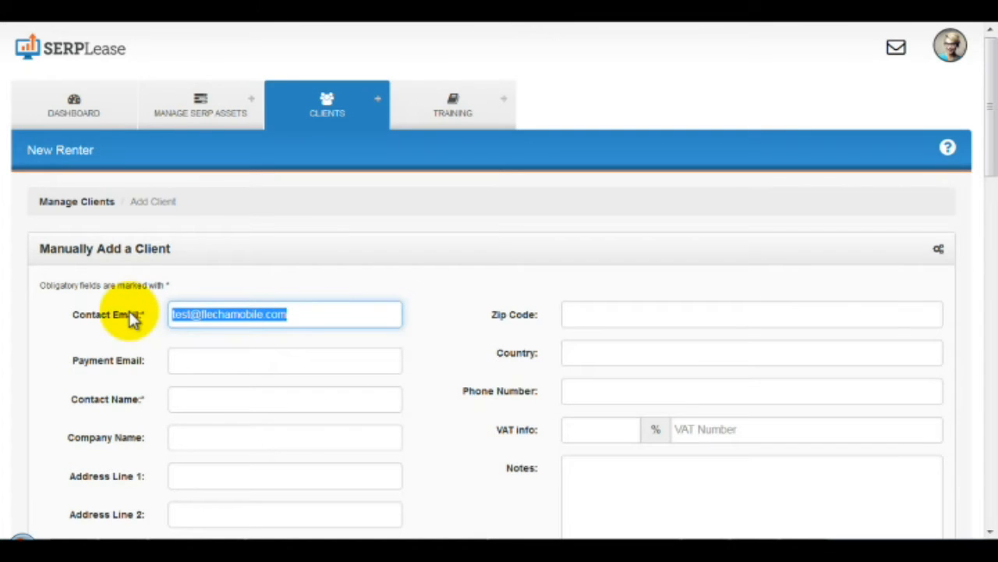
pyautogui.click(198, 399)
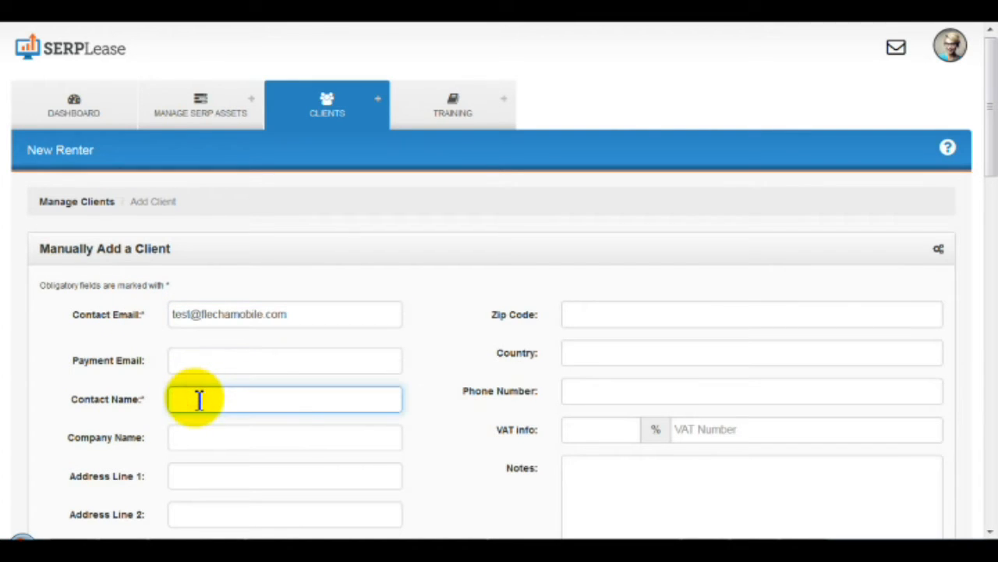
pyautogui.write('Mr Test')
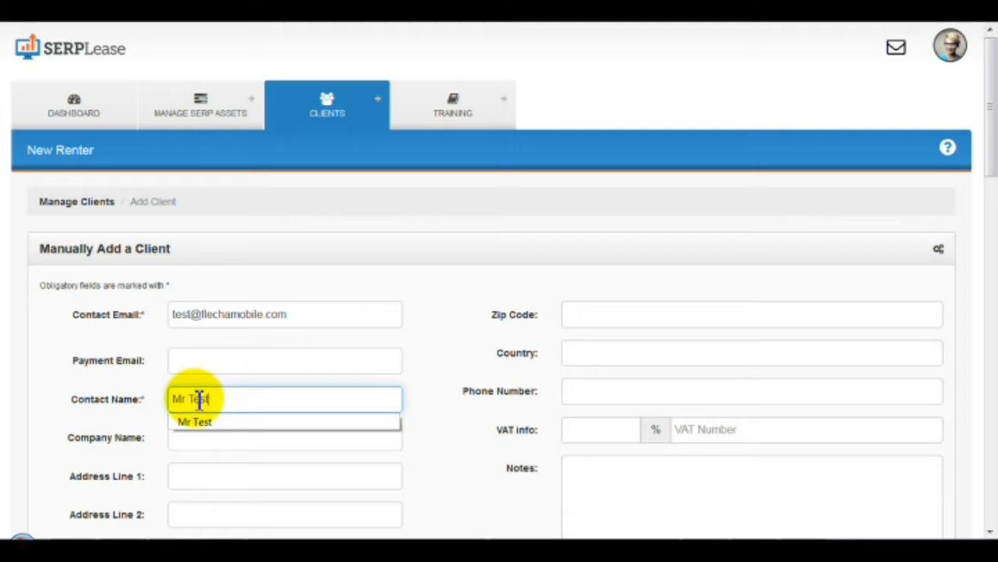
pyautogui.click(209, 360)
pyautogui.hotkey('ctrl', 'v')
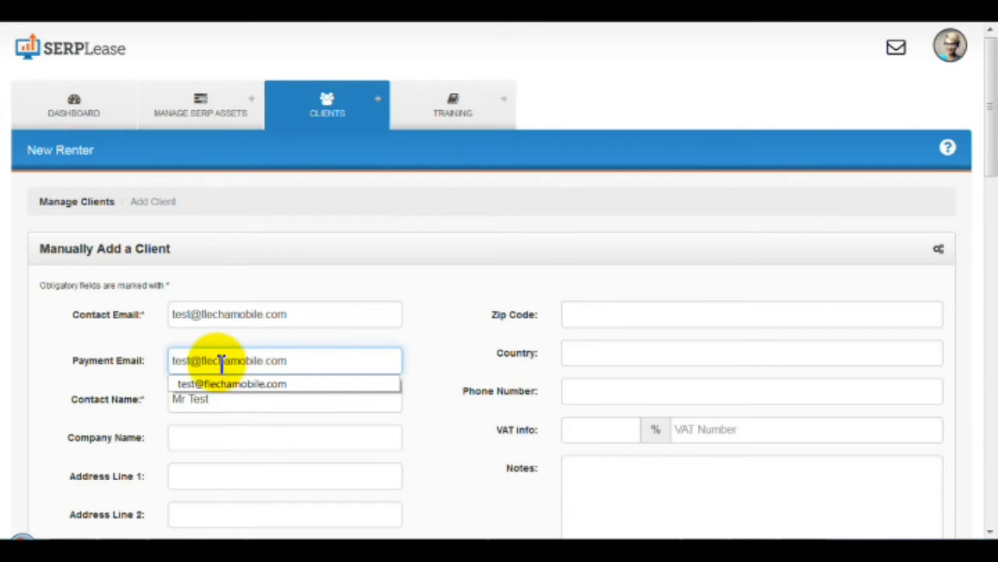
pyautogui.moveTo(193, 359); pyautogui.dragTo(150, 360)
pyautogui.write('paypal')
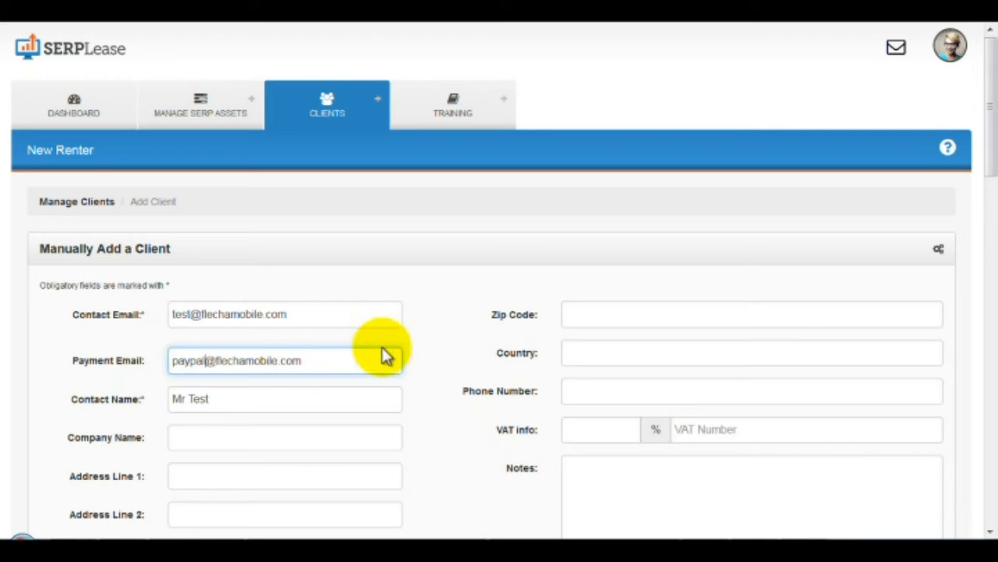
# Submit the completed form to add the client to the account.
pyautogui.click(440, 356)
pyautogui.scroll(-3, 438, 359)
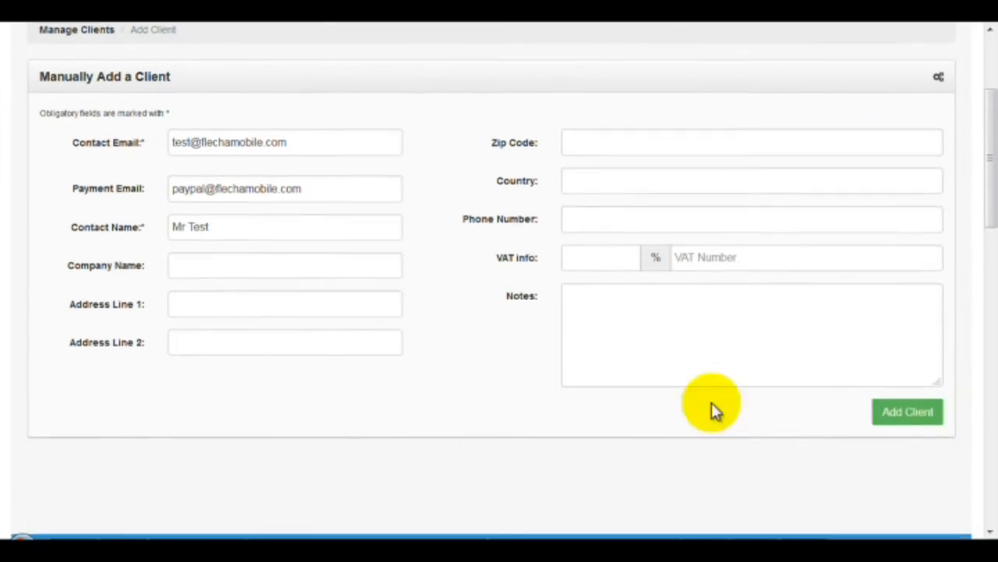
pyautogui.click(913, 419)
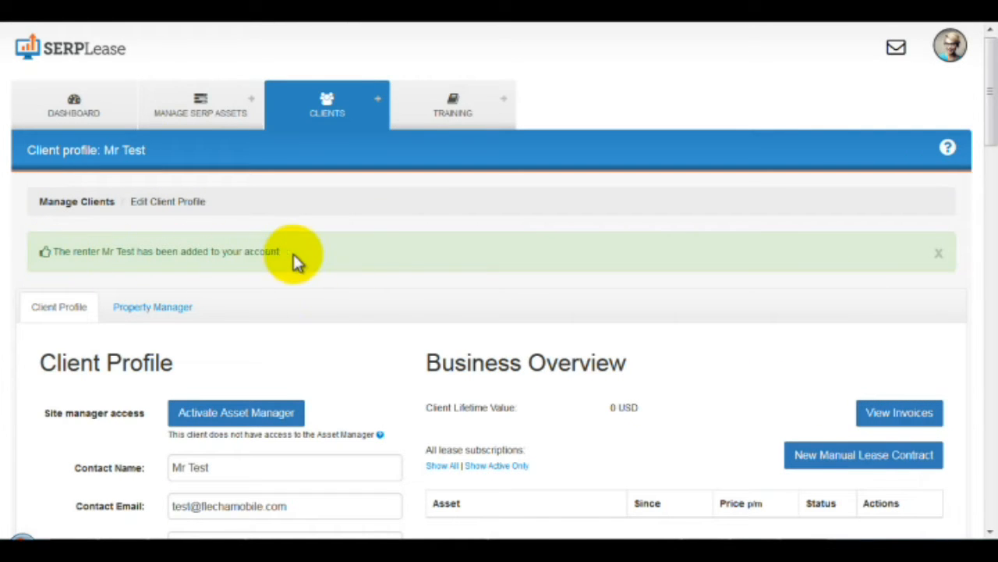
# Look over the new client's profile, then switch to the client-side property manager and examine the AR Solutions overlay settings.
pyautogui.scroll(-2, 395, 330)
pyautogui.scroll(-1, 402, 336)
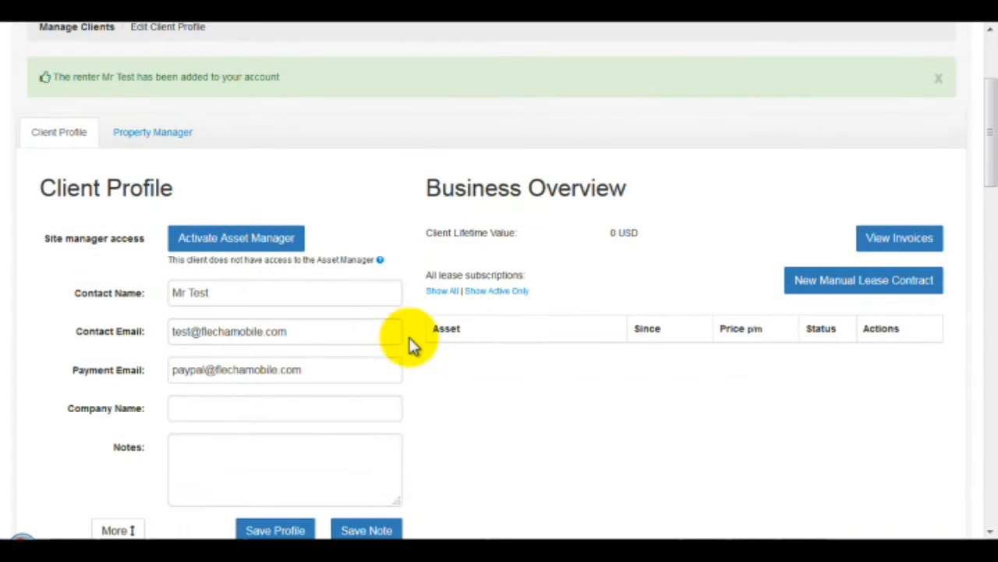
pyautogui.scroll(-1, 428, 356)
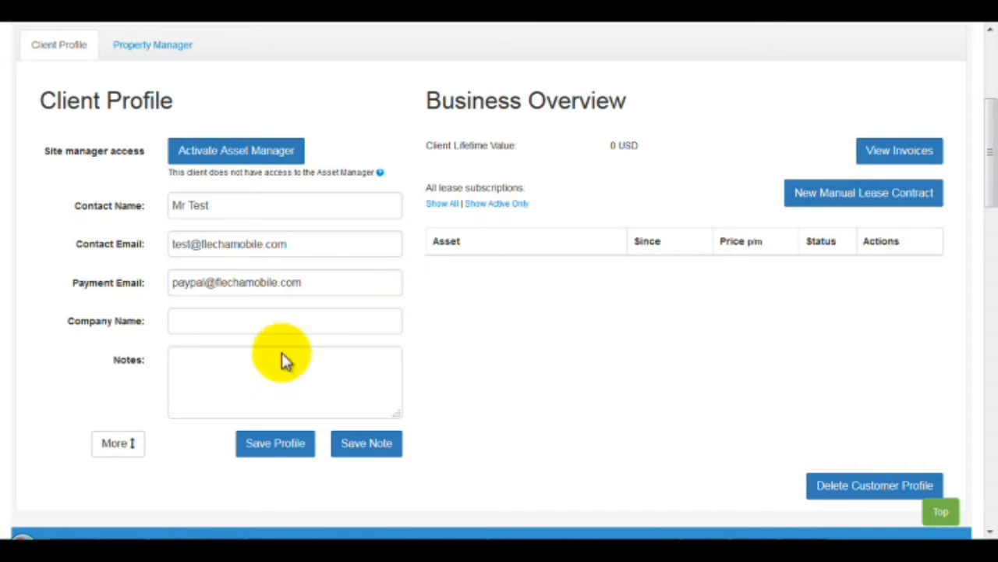
pyautogui.click(230, 532)
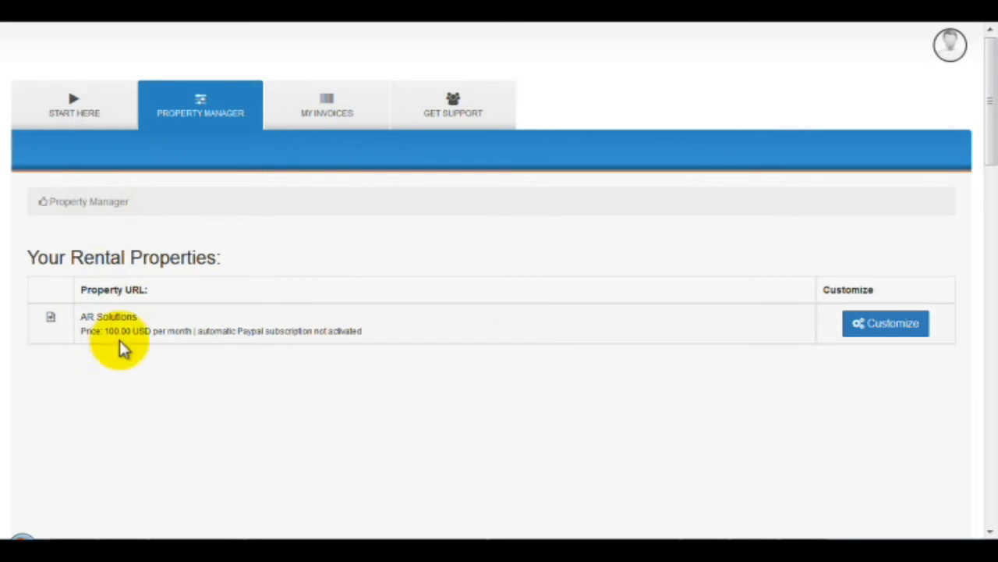
pyautogui.click(880, 327)
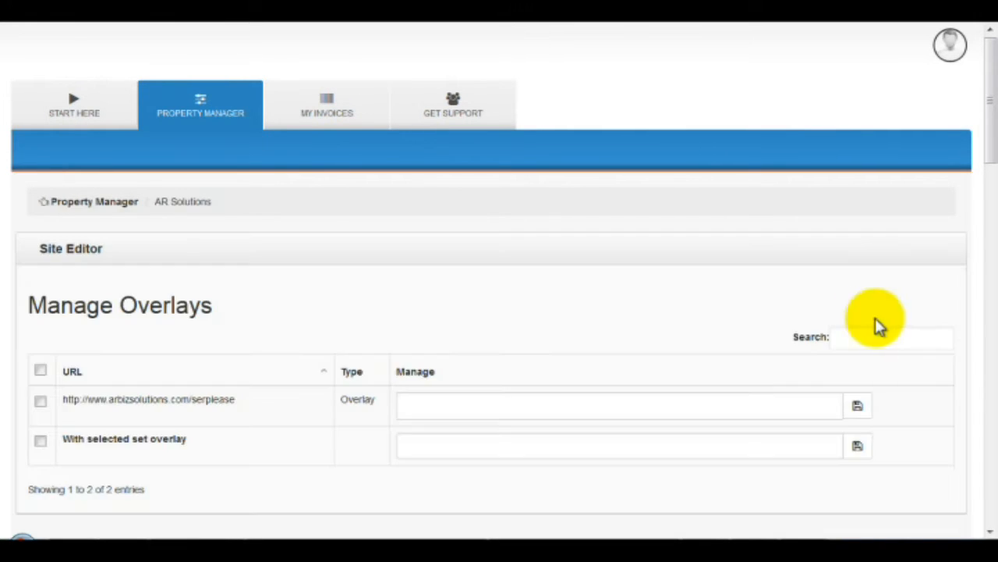
pyautogui.scroll(-1, 291, 387)
pyautogui.scroll(-2, 291, 387)
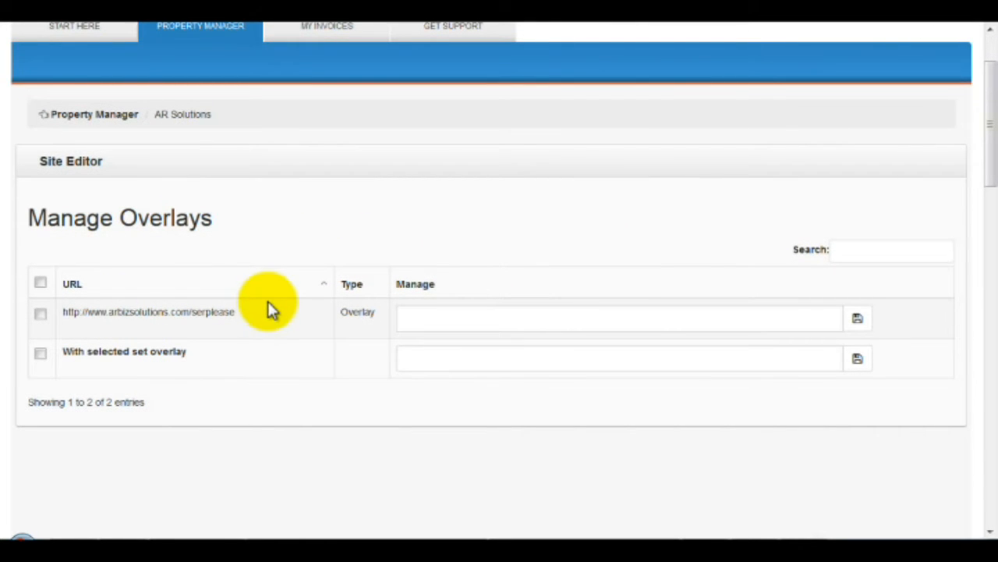
pyautogui.scroll(3, 272, 308)
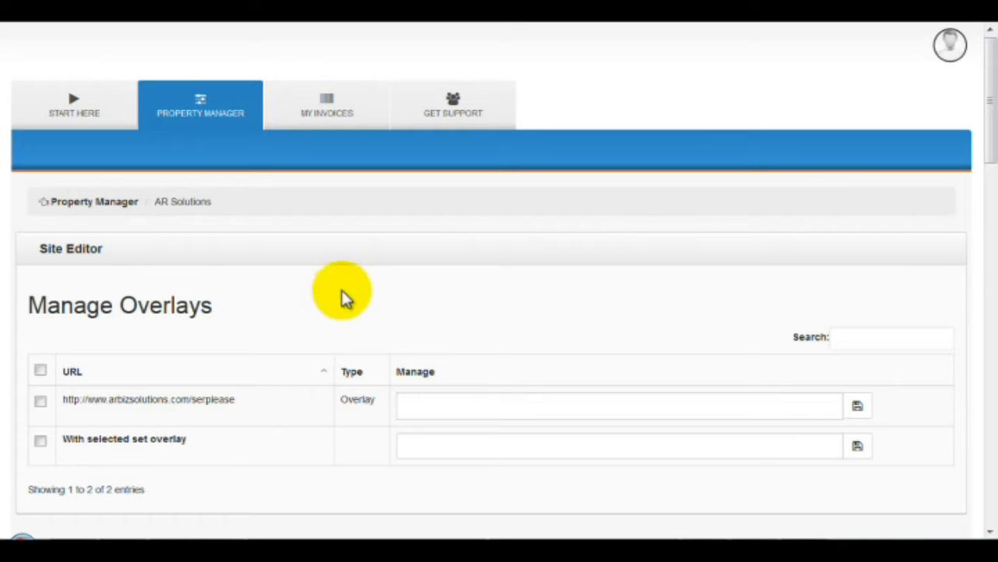
# View the client-side invoice list and open the support contact form, selecting AR Solutions as the property concerned.
pyautogui.click(338, 127)
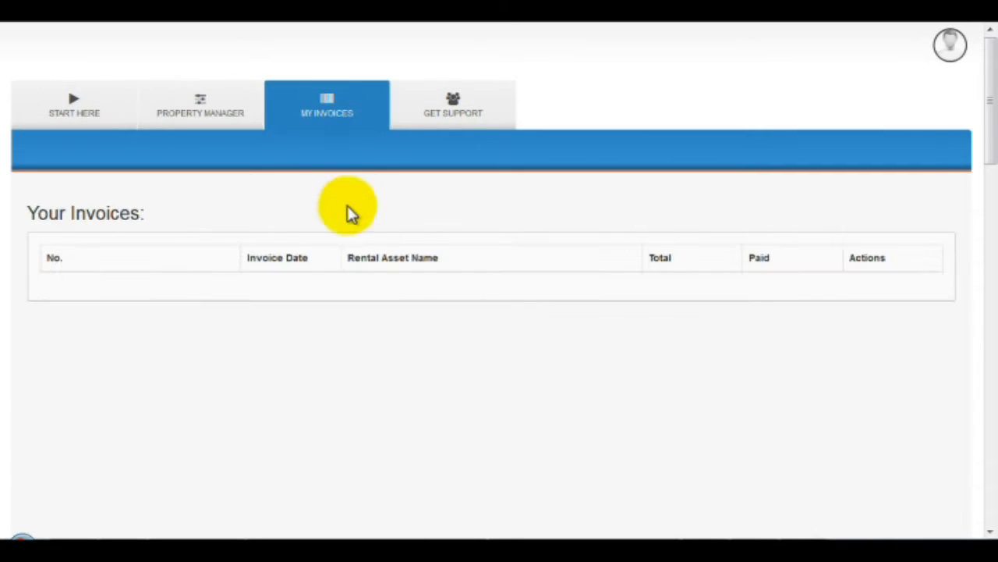
pyautogui.click(460, 122)
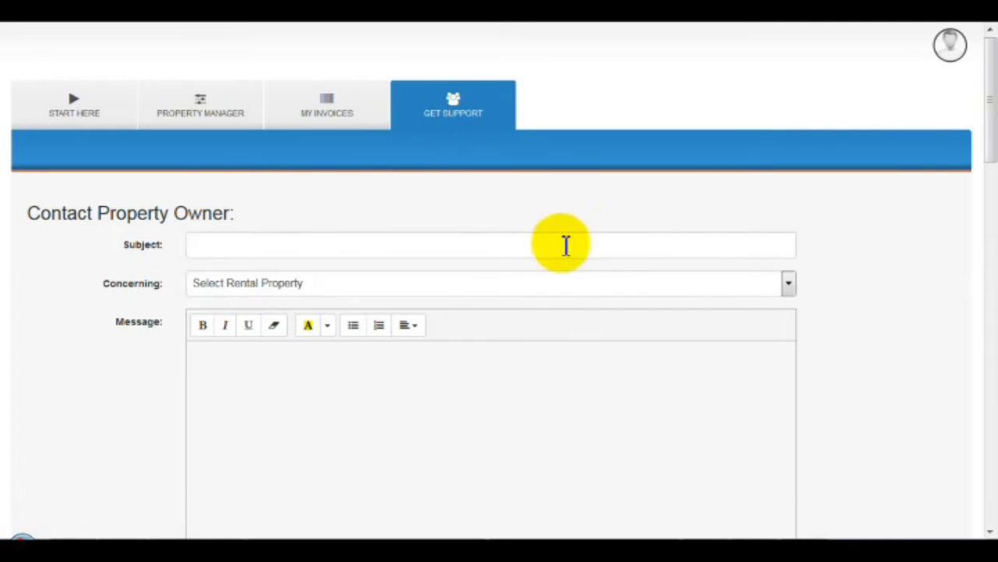
pyautogui.click(542, 286)
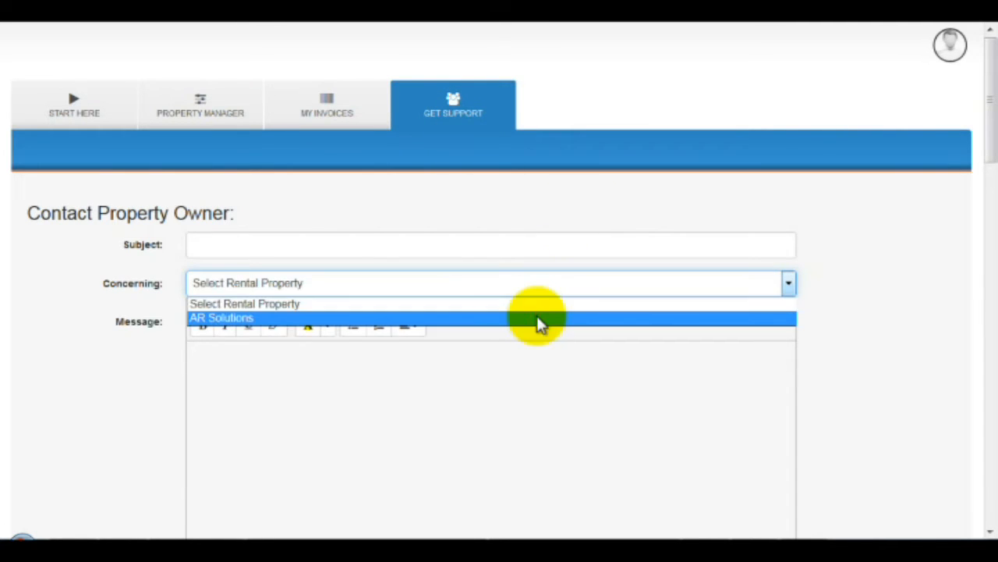
pyautogui.click(538, 318)
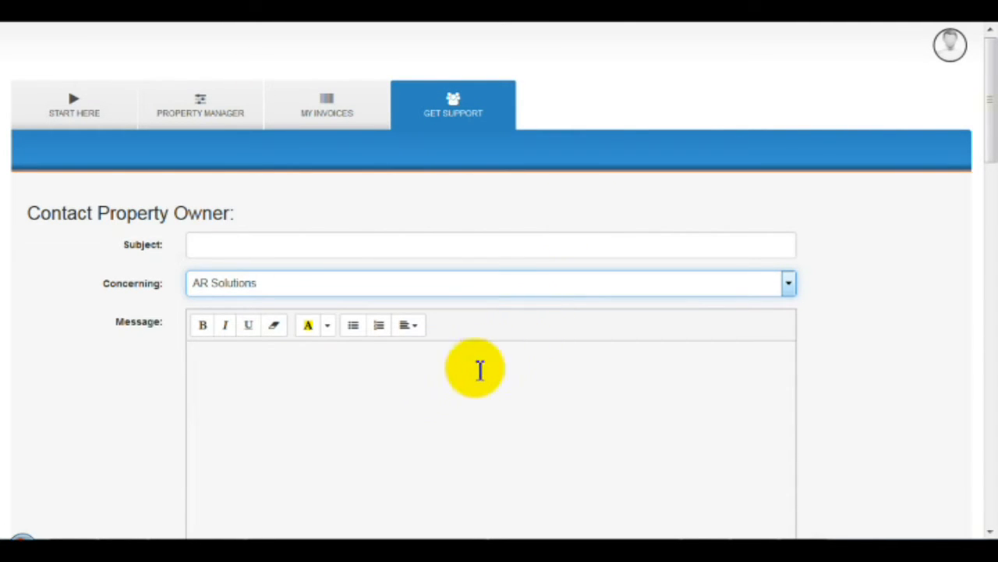
# Return to the client profile and review the asset manager activation email, closing it without sending.
pyautogui.click(181, 558)
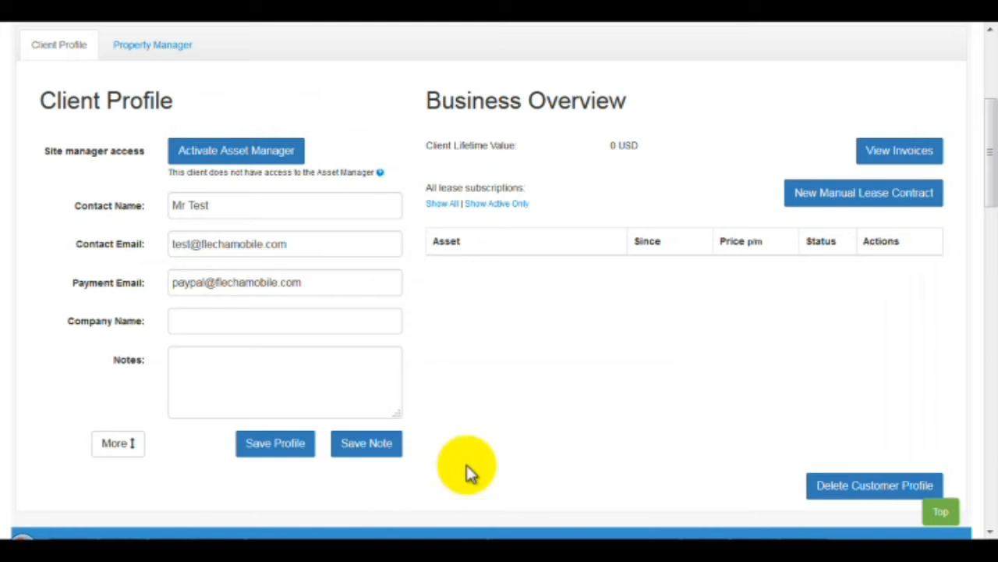
pyautogui.click(237, 156)
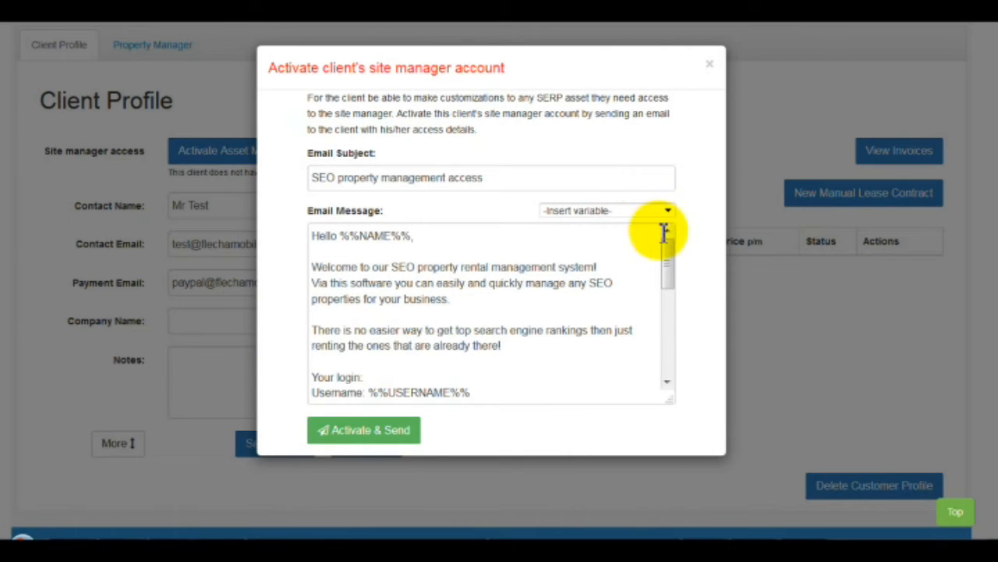
pyautogui.moveTo(668, 257); pyautogui.dragTo(694, 253)
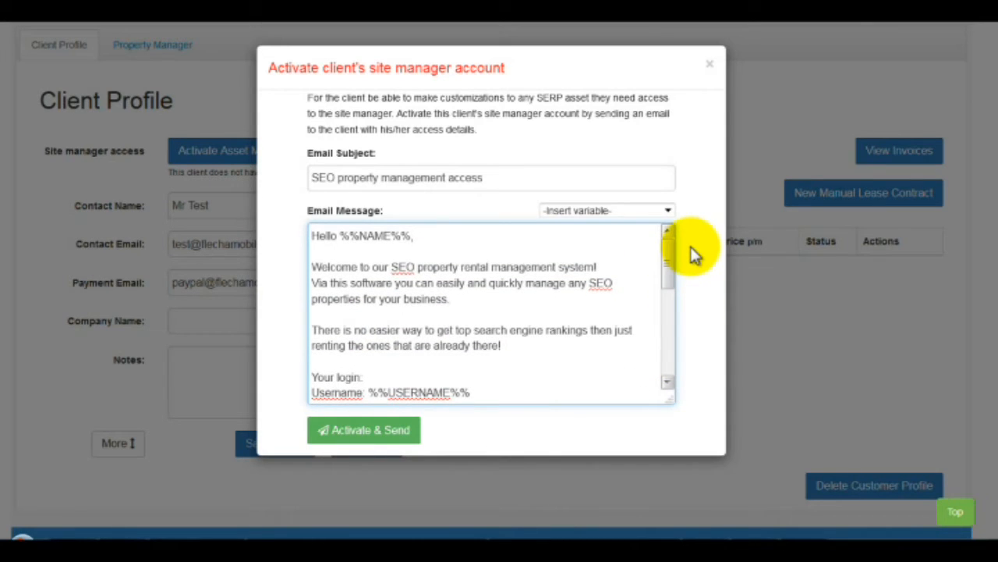
pyautogui.click(772, 281)
# Expand the additional profile fields, save the note "private note" for the client, and collapse the fields again.
pyautogui.click(128, 451)
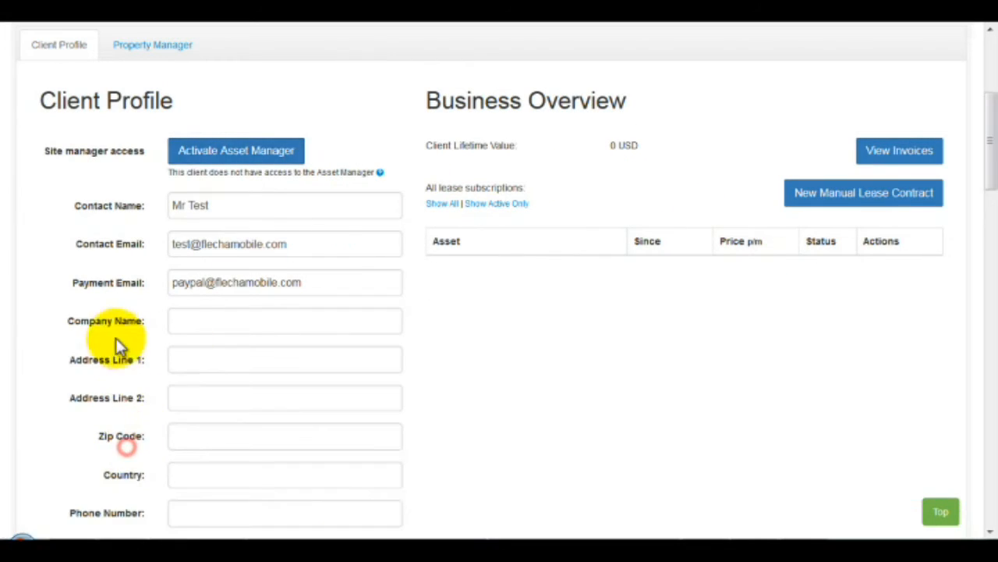
pyautogui.scroll(-3, 74, 331)
pyautogui.click(245, 341)
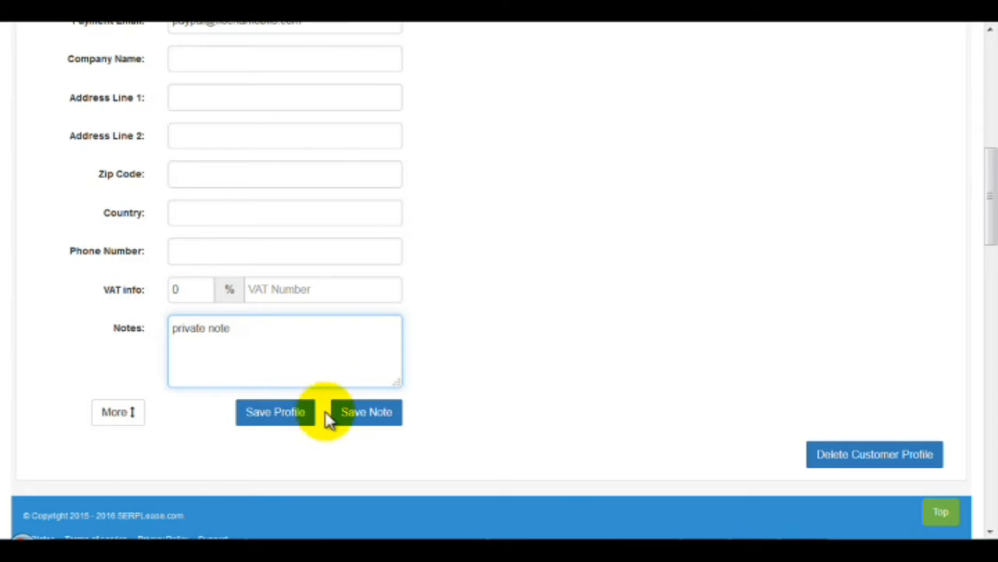
pyautogui.click(355, 415)
pyautogui.click(121, 411)
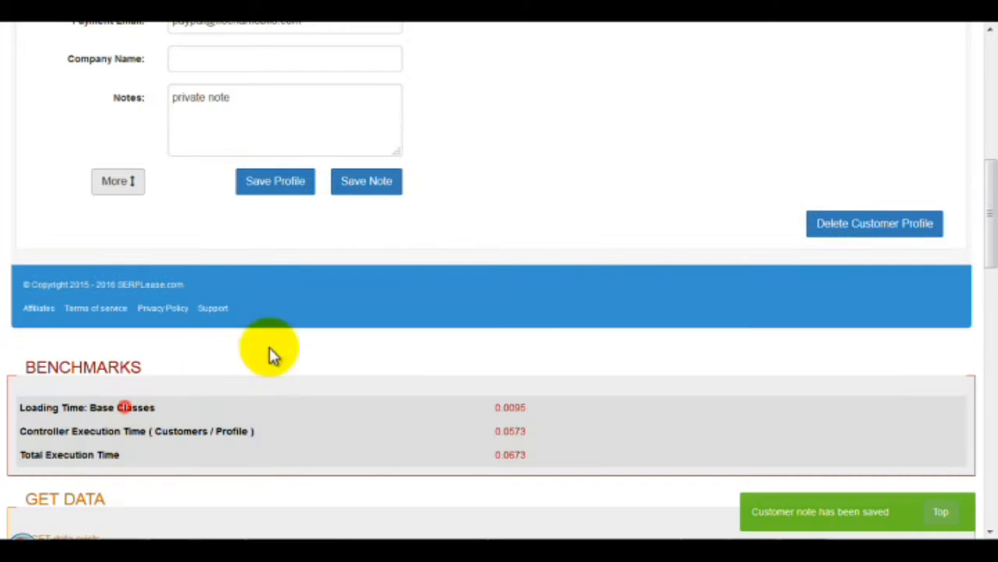
# Start a new manual lease contract for the asset SERPdev 1 with the start date 05/24/2016.
pyautogui.scroll(6, 579, 232)
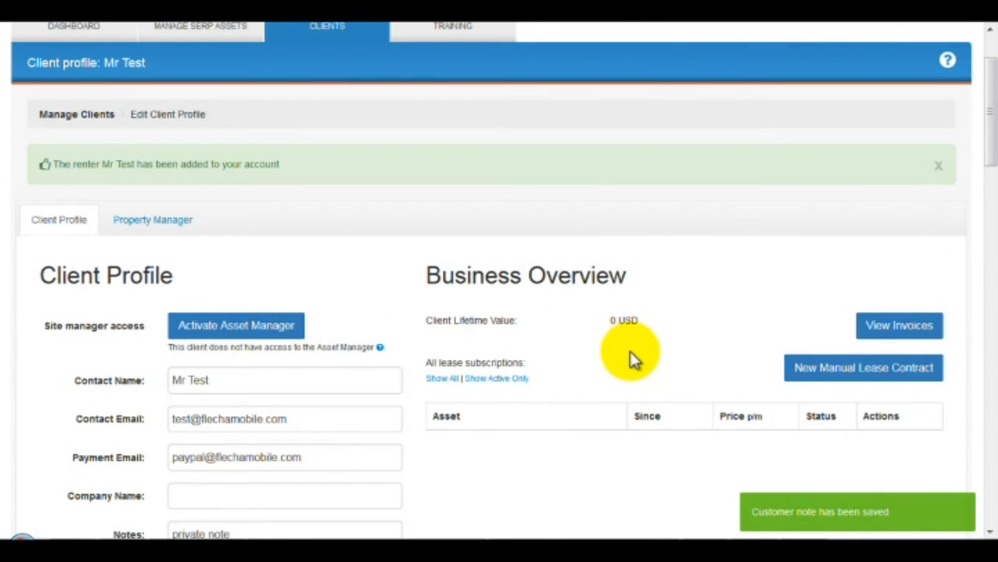
pyautogui.scroll(-1, 632, 351)
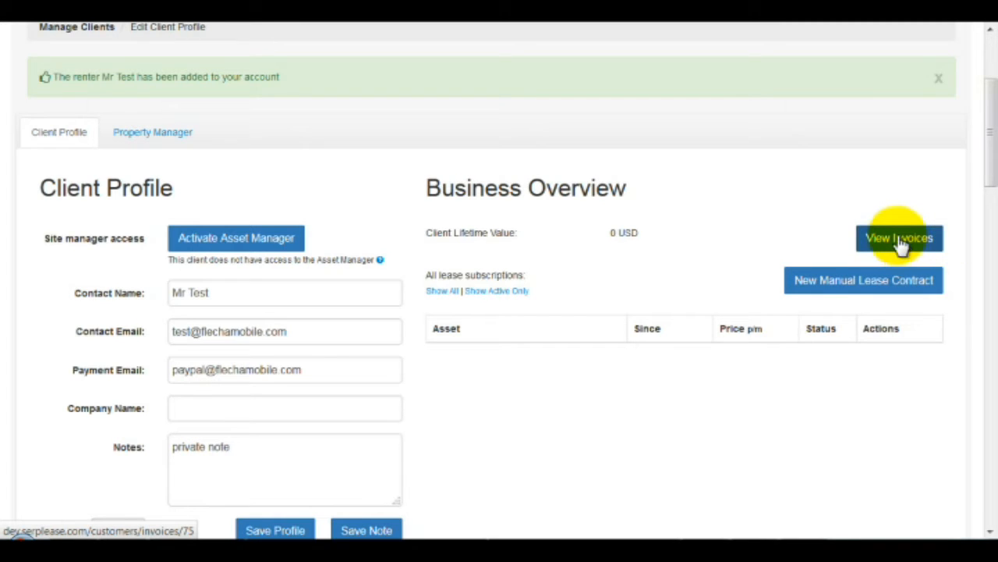
pyautogui.click(859, 288)
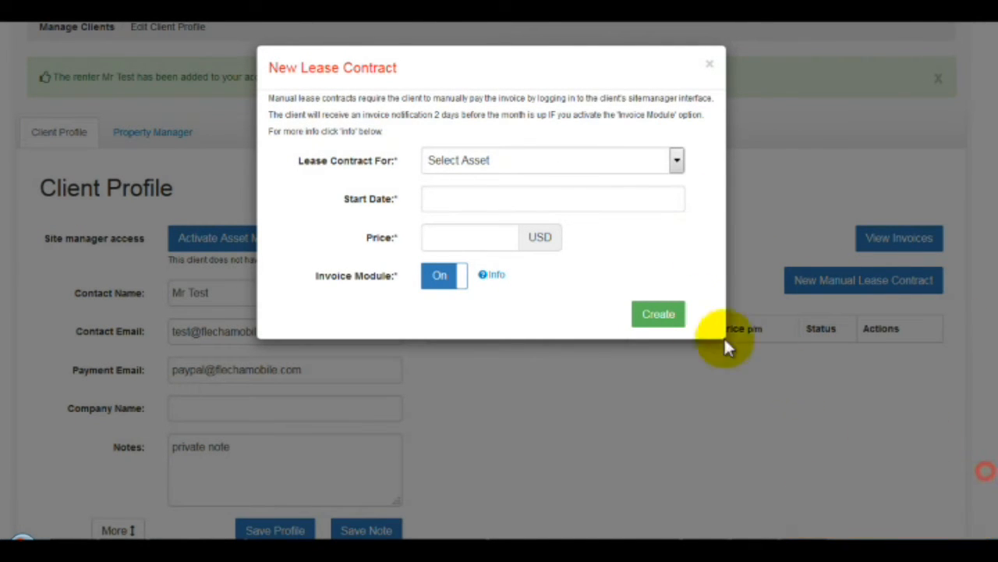
pyautogui.click(678, 163)
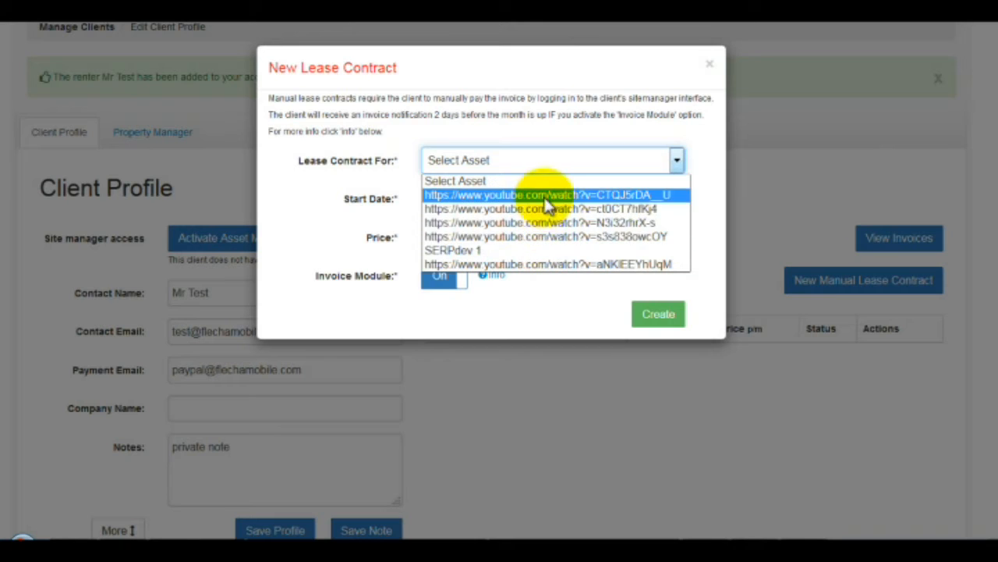
pyautogui.click(462, 252)
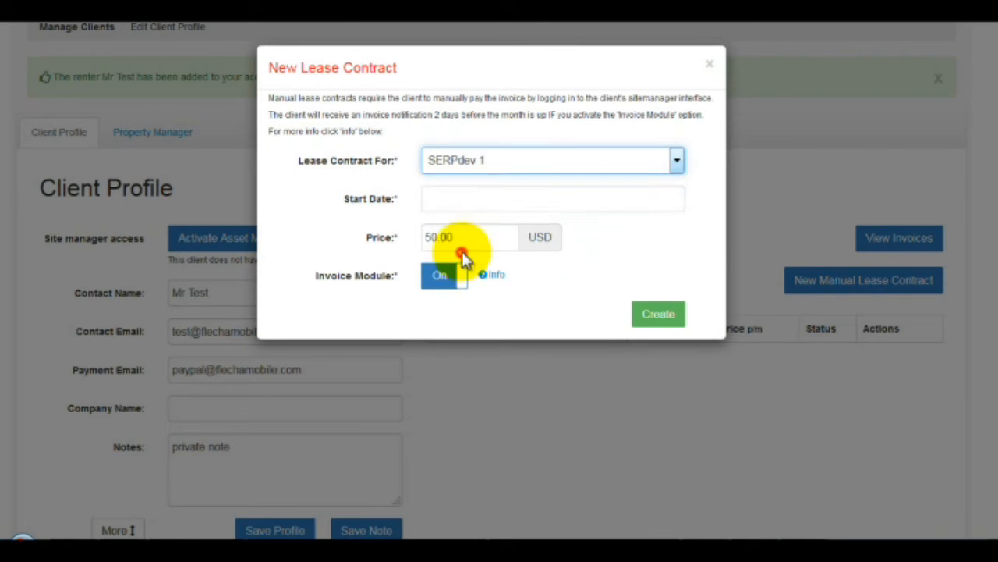
pyautogui.click(464, 208)
pyautogui.click(498, 370)
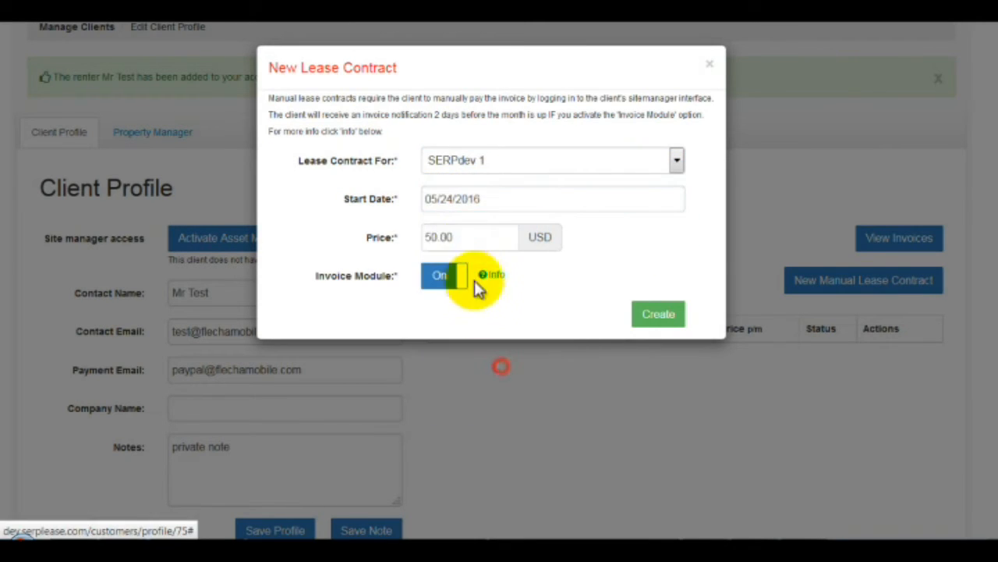
# Set the lease contract's price to 55.00 USD and switch the invoice module off.
pyautogui.click(437, 237)
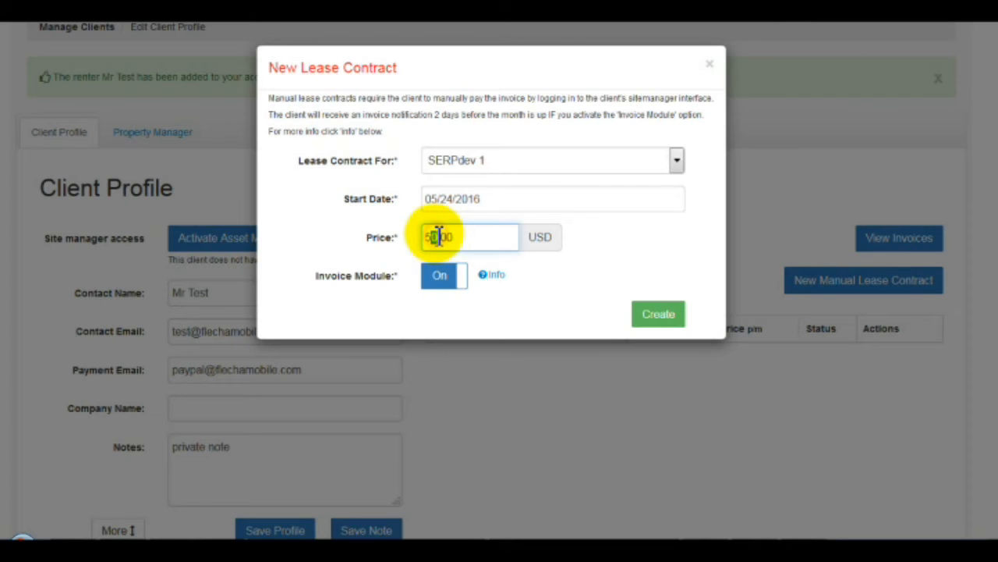
pyautogui.press('BackSpace')
pyautogui.write('5')
pyautogui.click(442, 277)
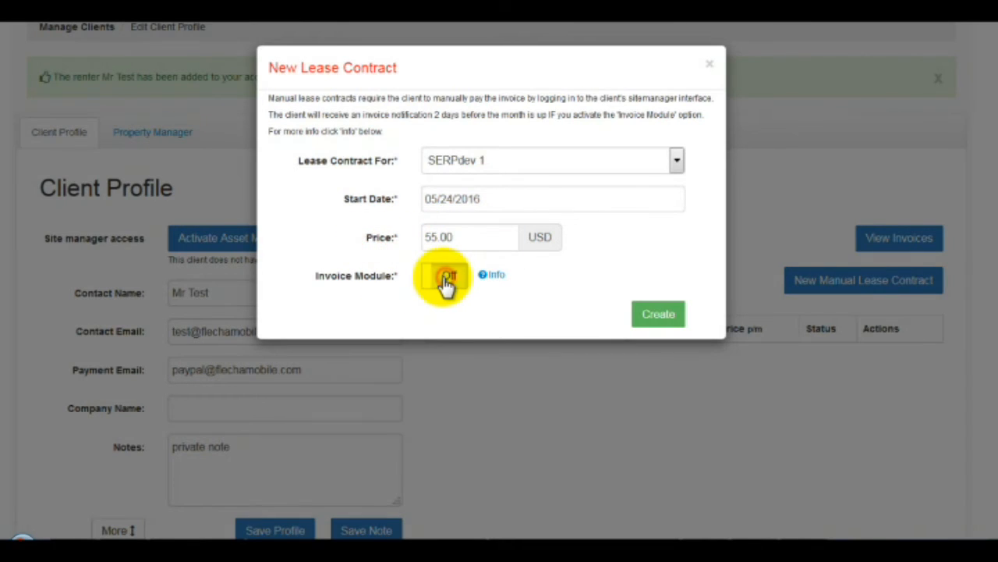
# Read the invoice module information and create the lease contract with the invoice module on.
pyautogui.click(497, 281)
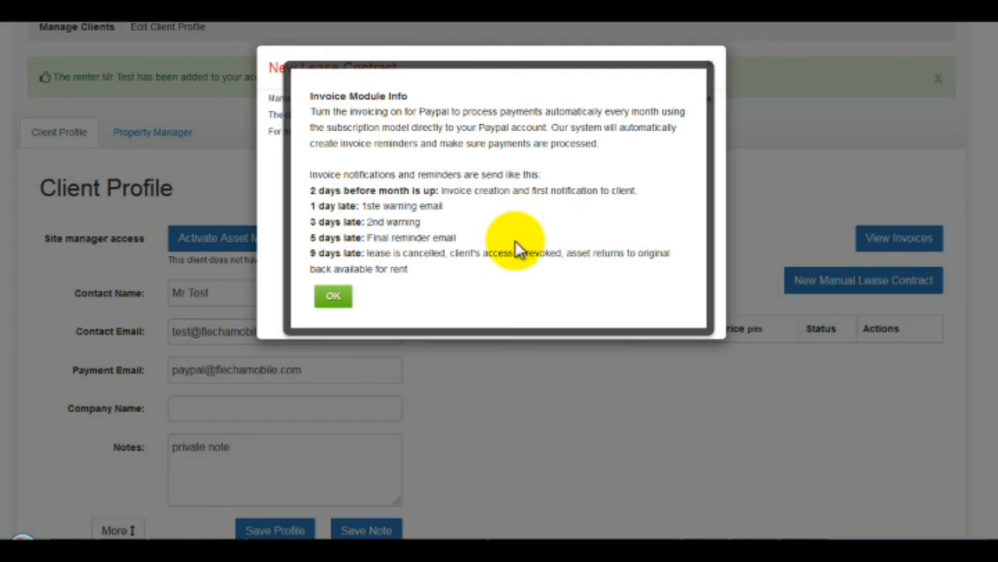
pyautogui.click(343, 298)
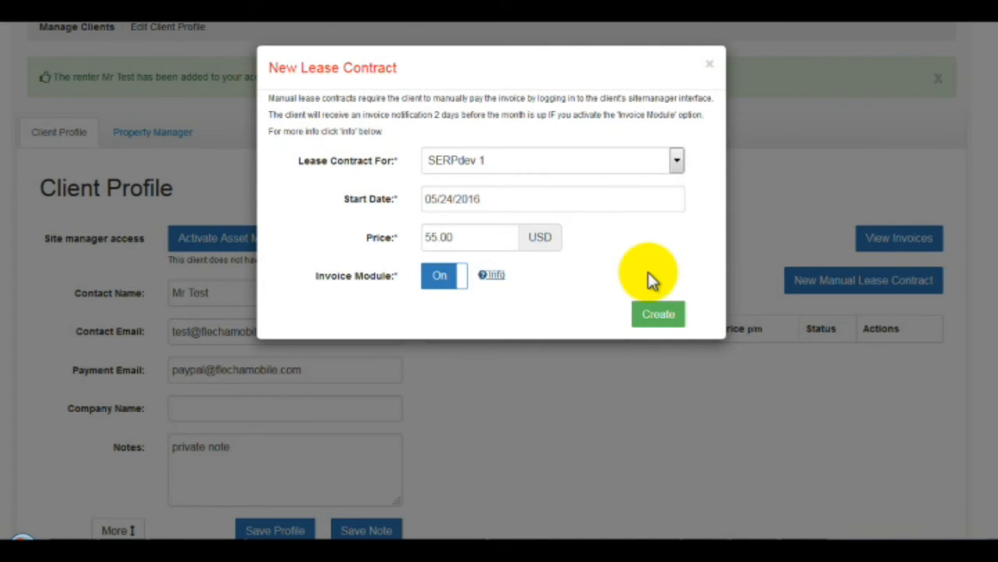
pyautogui.click(659, 318)
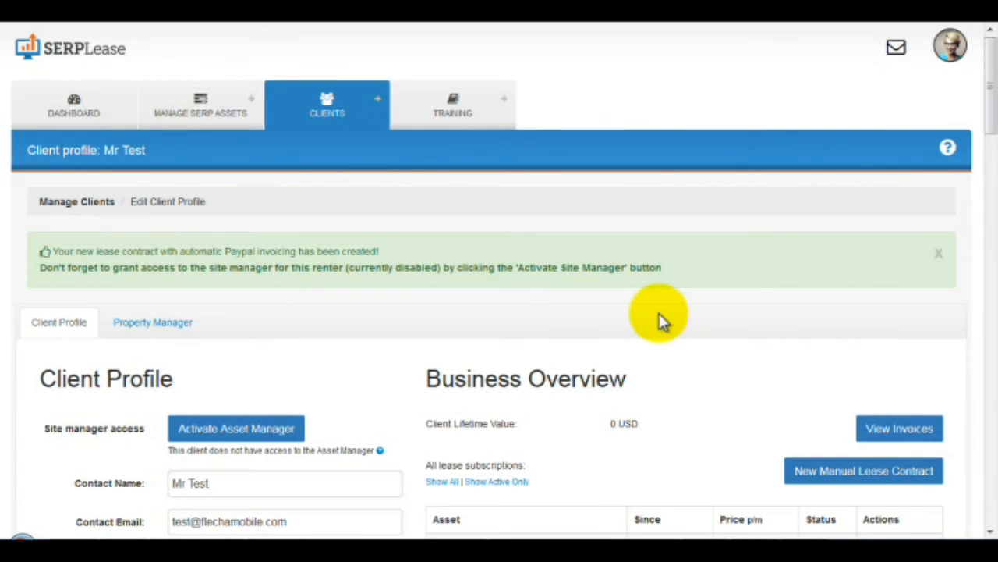
# Open the overlay customization for the asset SERPdev 1 in the client's property manager.
pyautogui.scroll(-1, 622, 332)
pyautogui.scroll(-1, 621, 335)
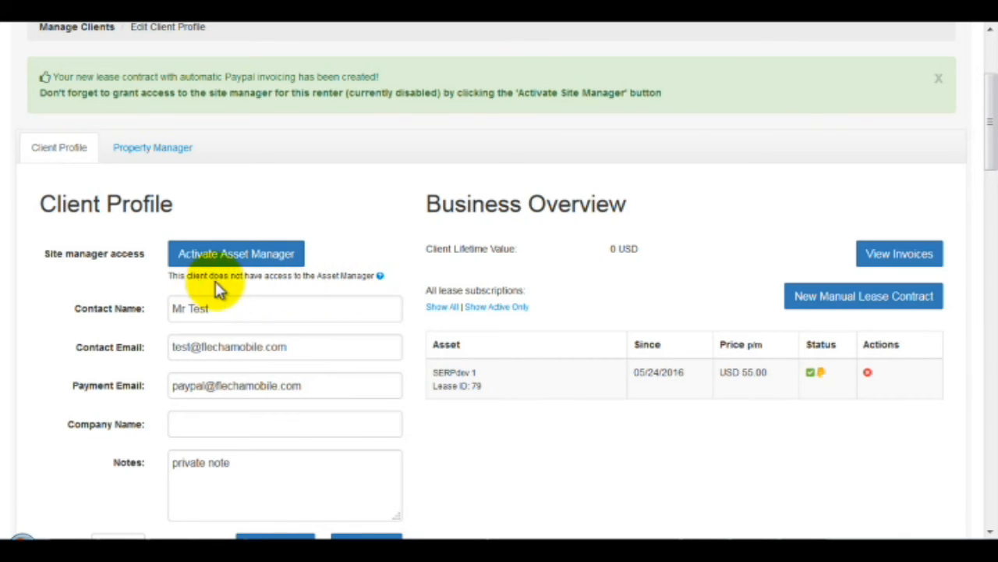
pyautogui.click(145, 160)
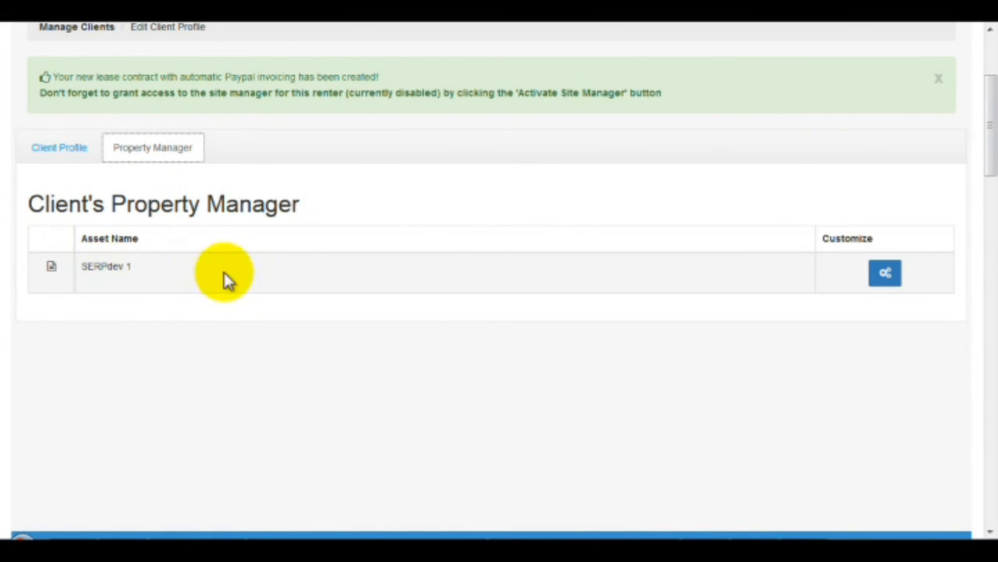
pyautogui.click(884, 279)
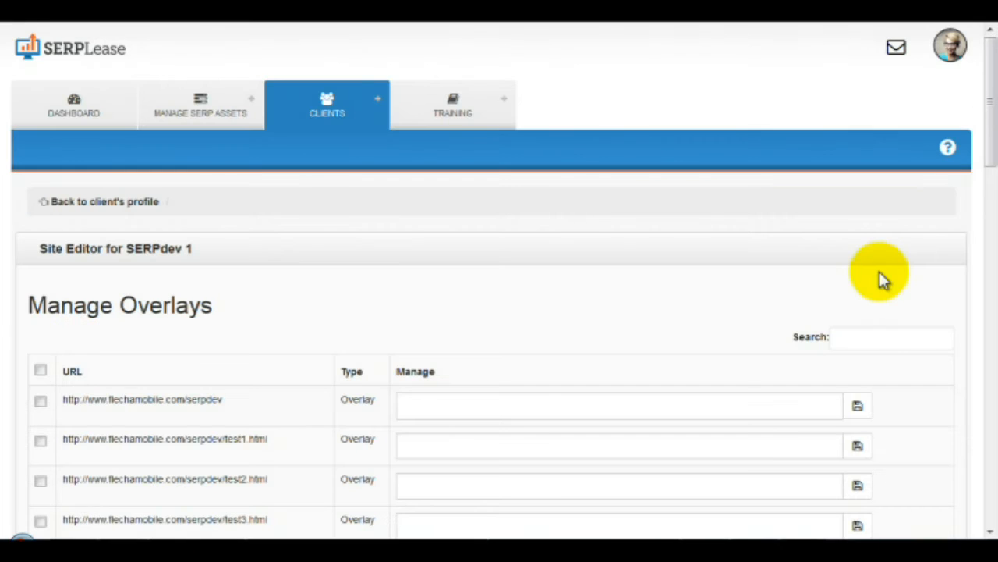
pyautogui.scroll(-3, 416, 297)
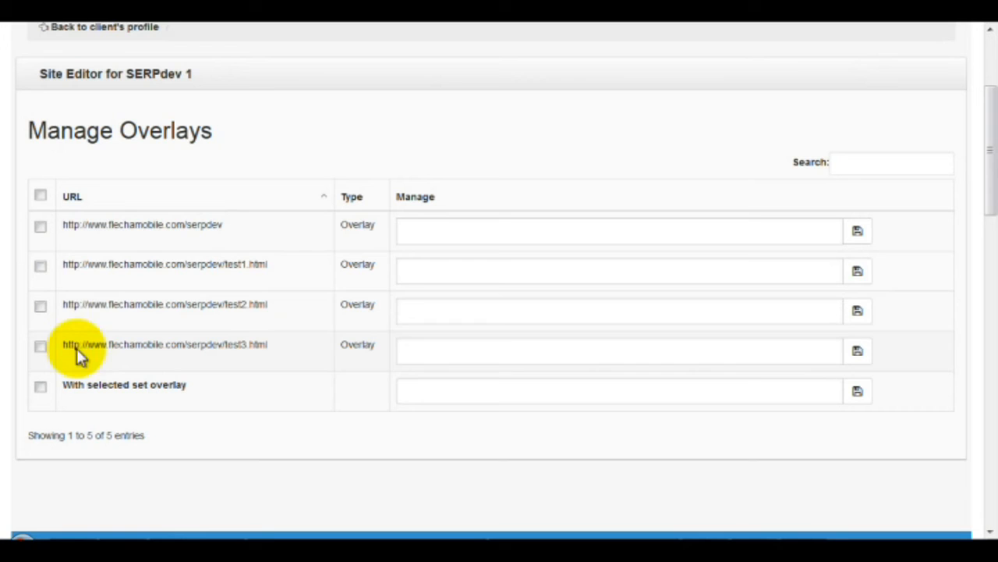
pyautogui.click(78, 305)
pyautogui.click(69, 265)
pyautogui.click(81, 228)
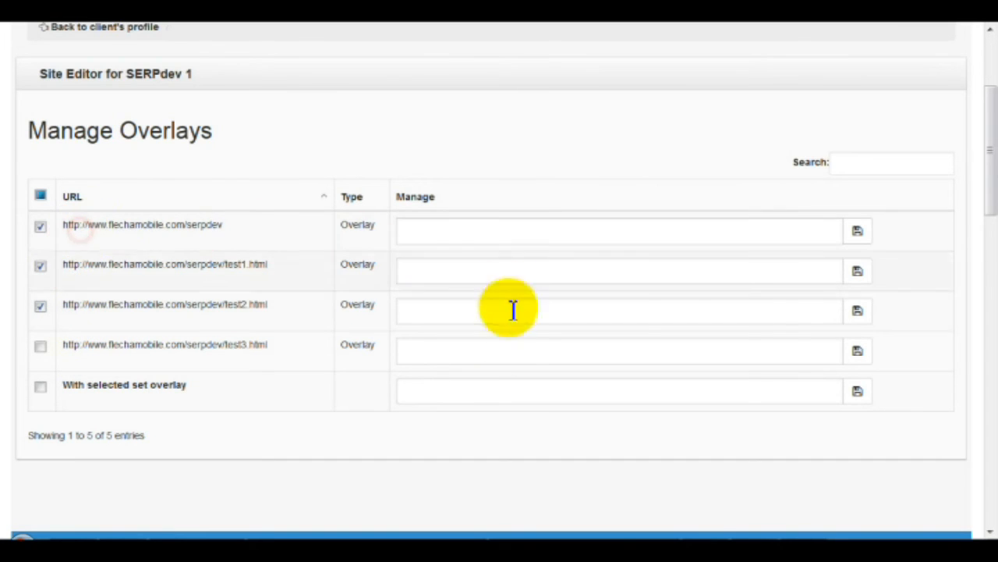
pyautogui.click(437, 391)
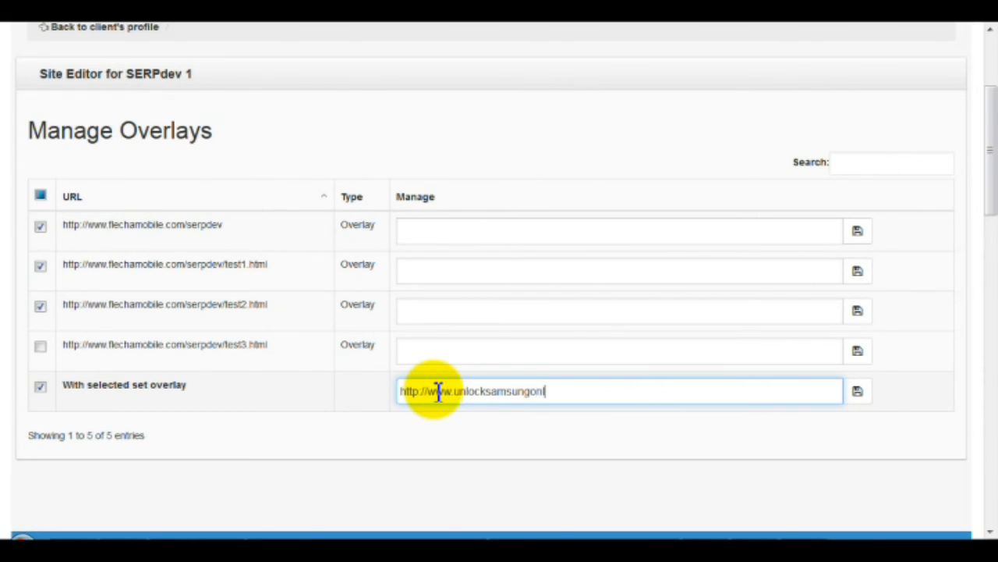
pyautogui.click(857, 391)
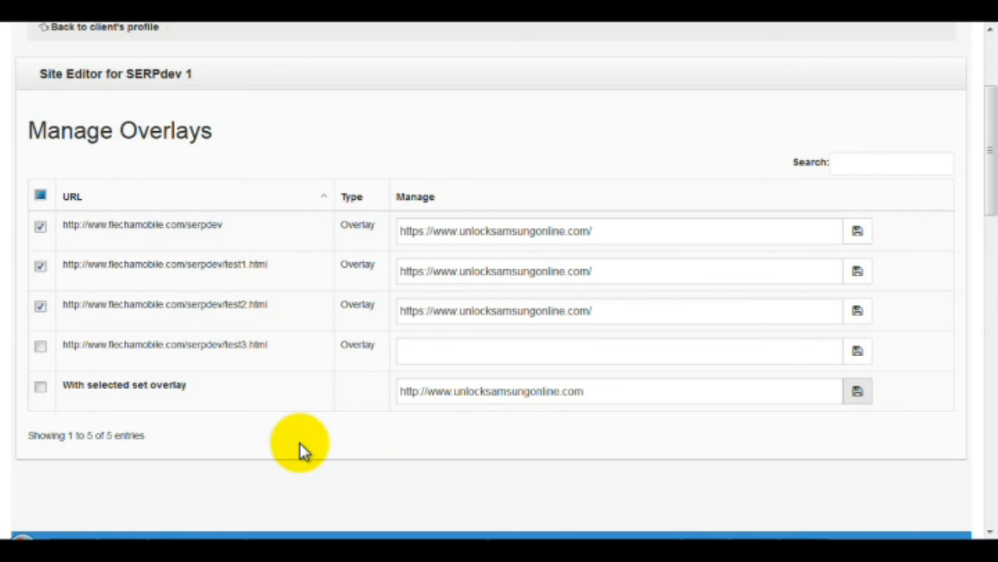
# Return to the client's profile and review the SERPdev 1 lease, its cancel option and the remaining profile options.
pyautogui.scroll(1, 300, 443)
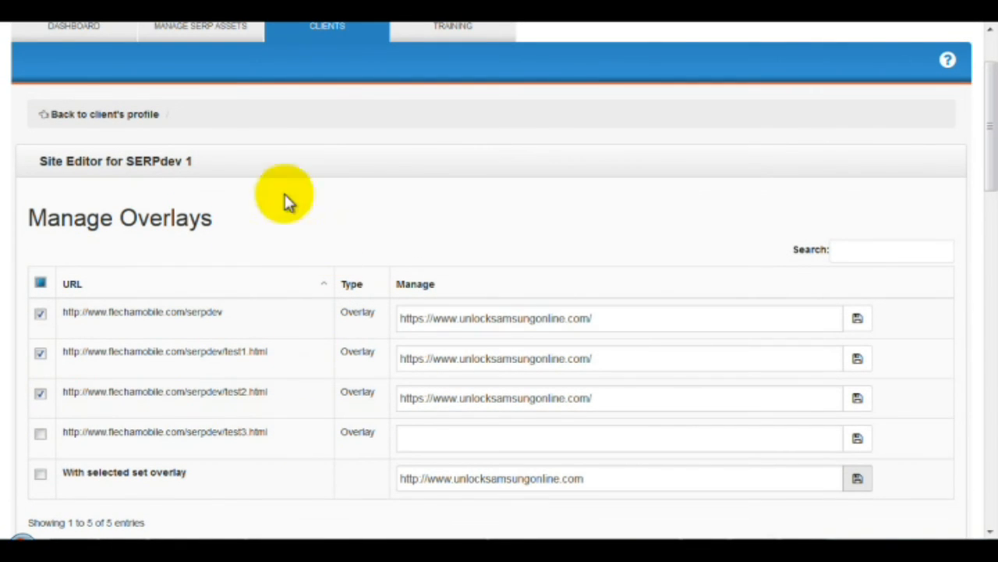
pyautogui.click(123, 117)
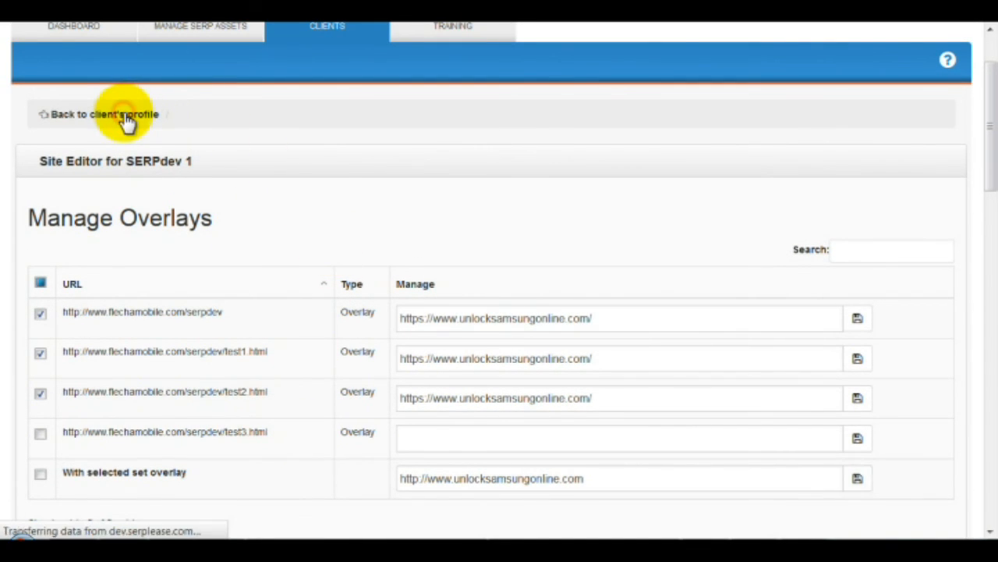
pyautogui.scroll(-1, 734, 394)
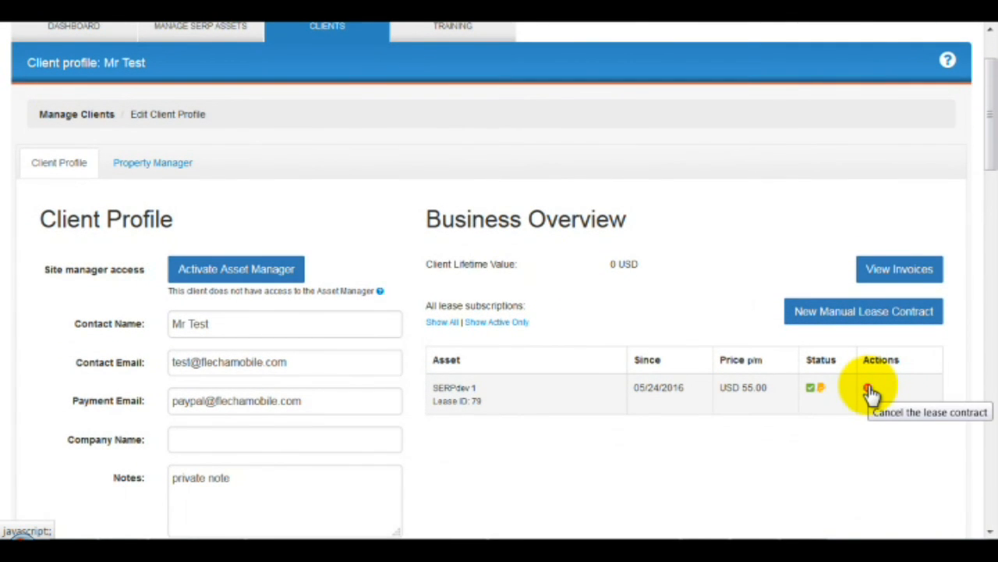
pyautogui.scroll(-1, 862, 397)
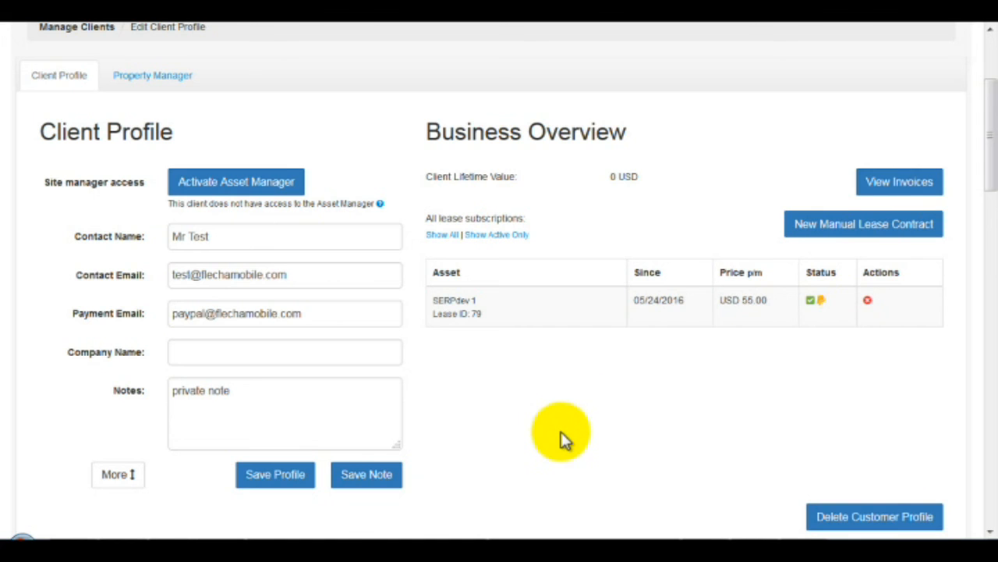
pyautogui.scroll(3, 561, 431)
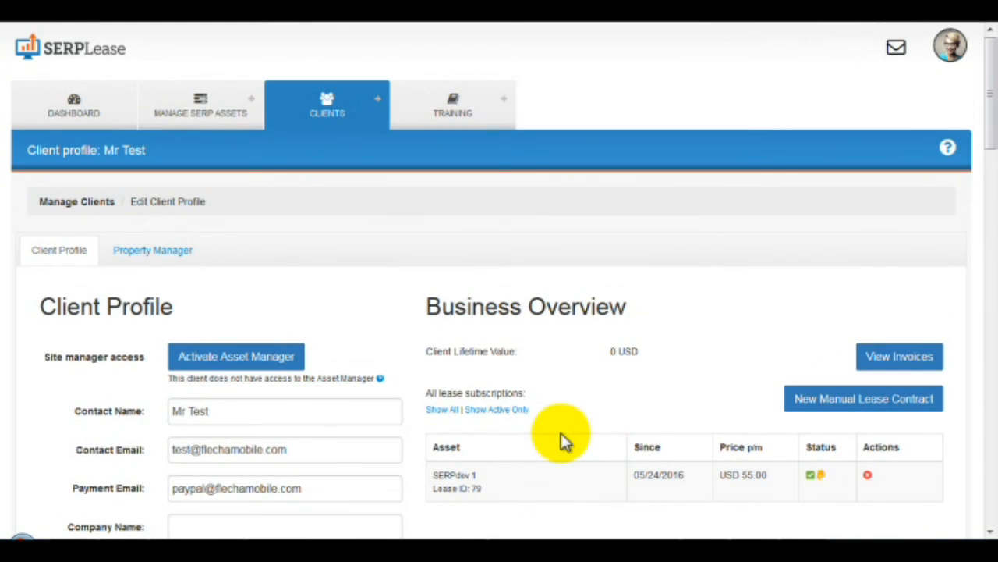